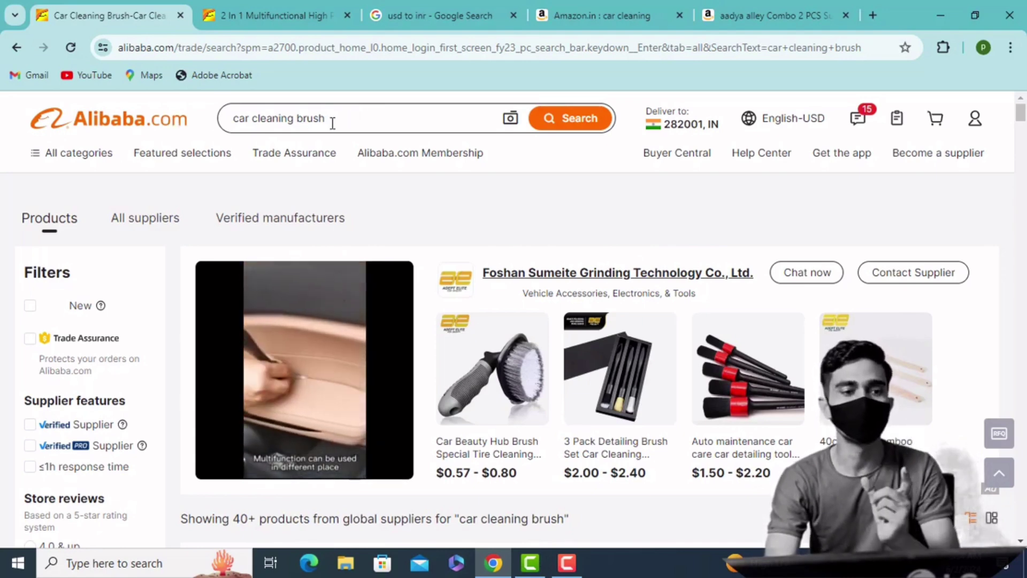
# Step: Browse the "car cleaning brush" search results, comparing product prices, minimum order quantities and supplier ratings
pyautogui.moveTo(332, 123); pyautogui.dragTo(231, 119)
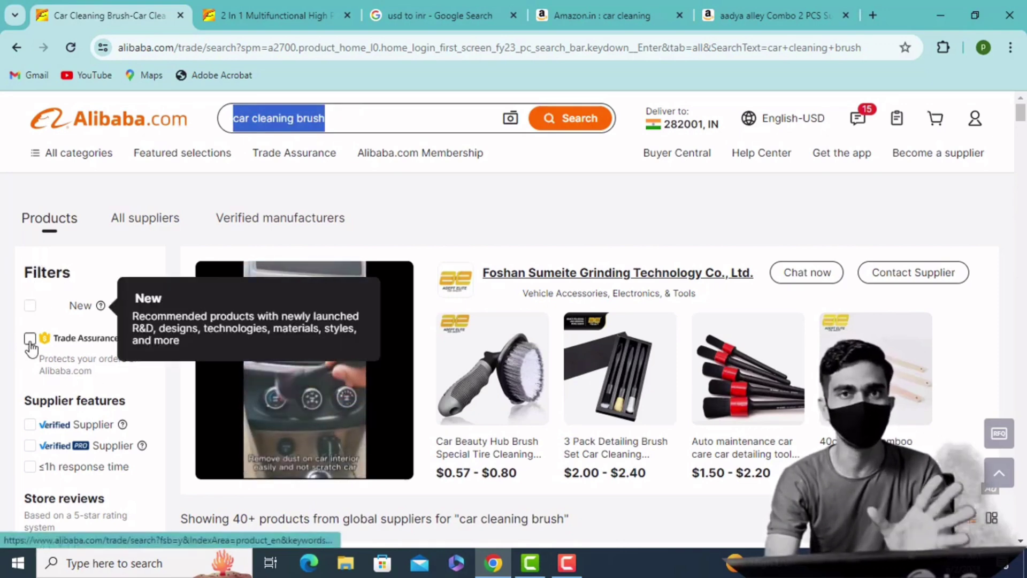
pyautogui.click(175, 384)
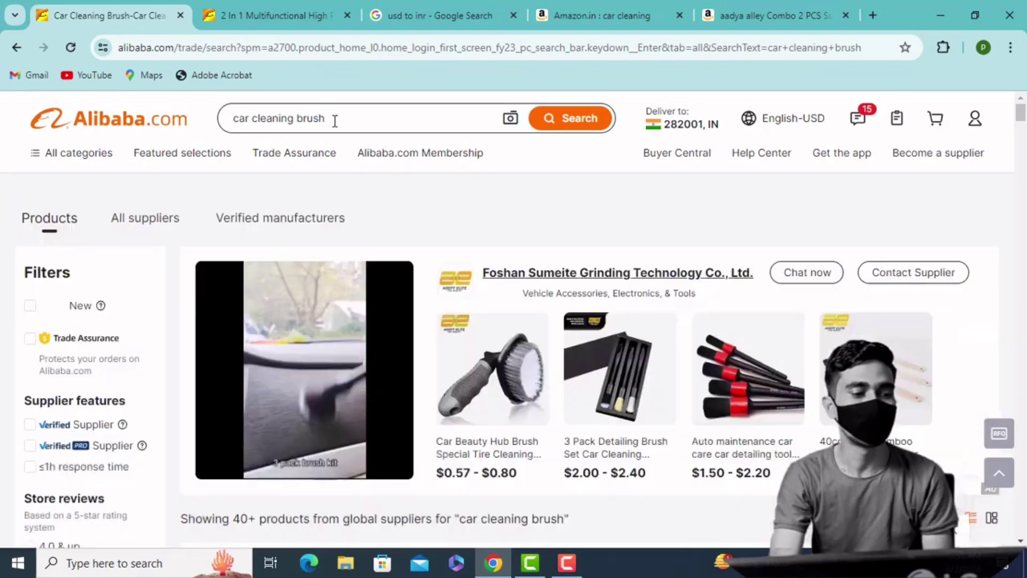
pyautogui.scroll(-8, 682, 418)
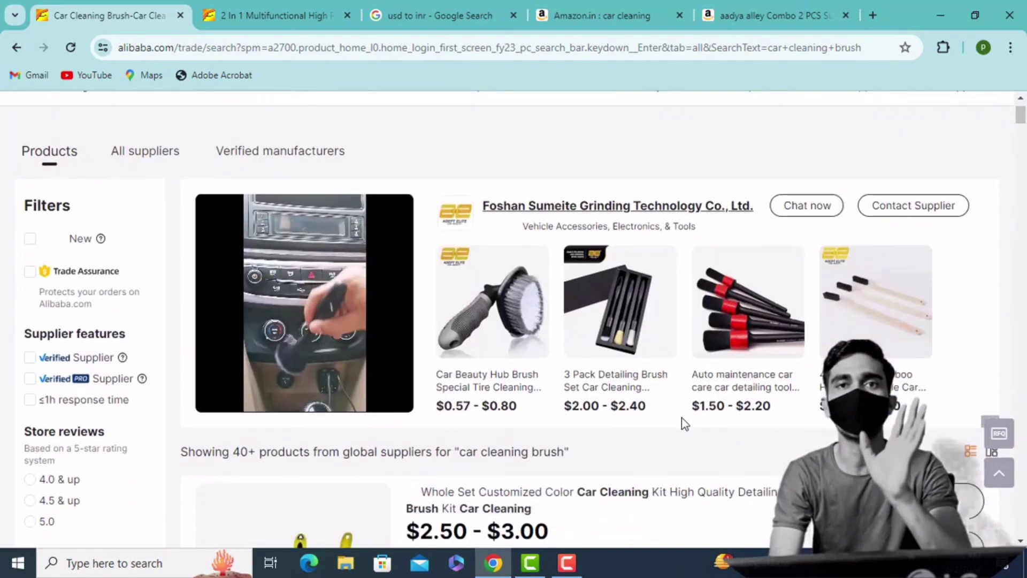
pyautogui.scroll(-3, 683, 424)
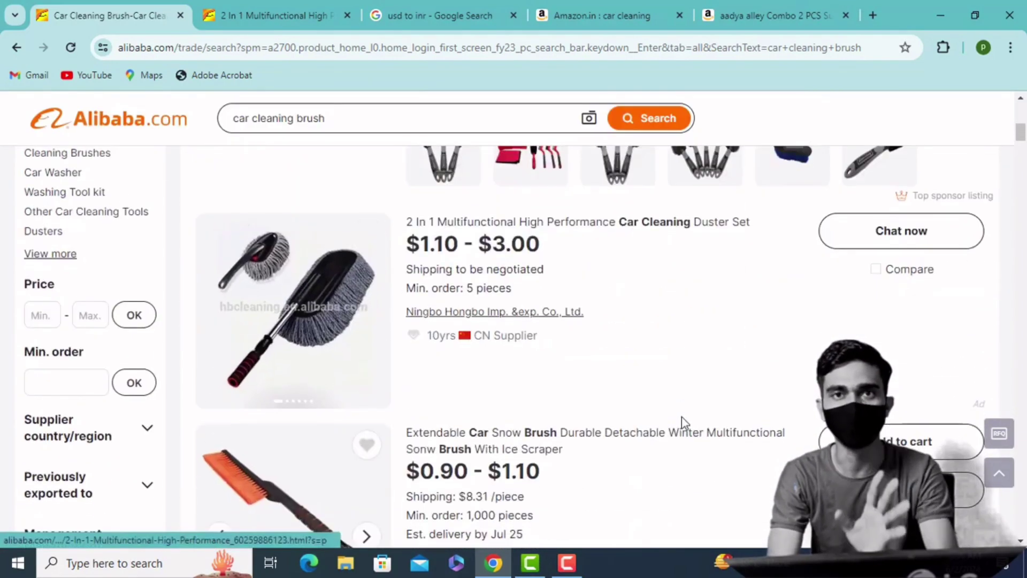
pyautogui.scroll(-3, 683, 423)
pyautogui.scroll(3, 681, 416)
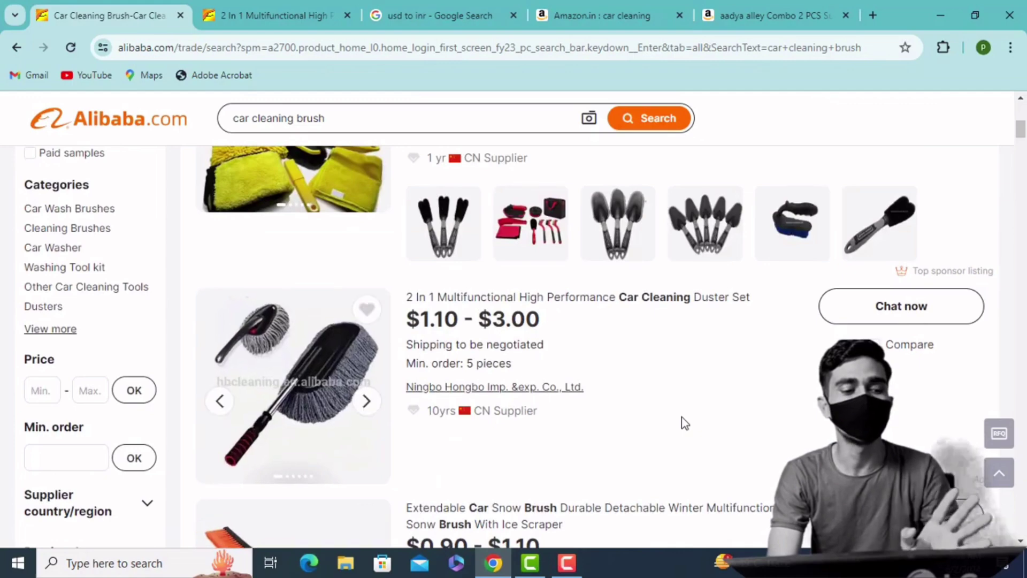
pyautogui.scroll(-6, 681, 416)
pyautogui.scroll(-3, 681, 417)
pyautogui.scroll(6, 681, 416)
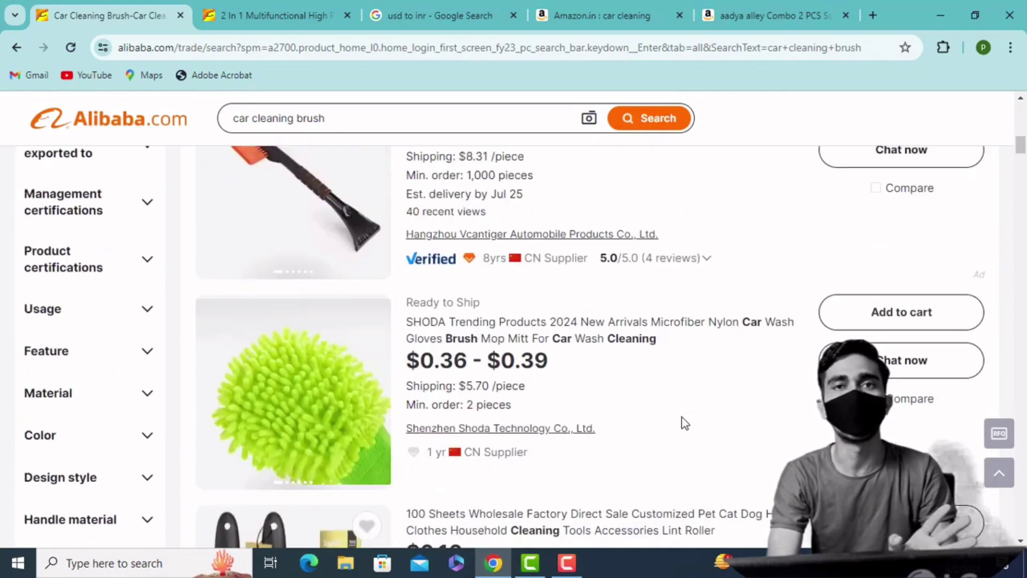
pyautogui.scroll(4, 681, 422)
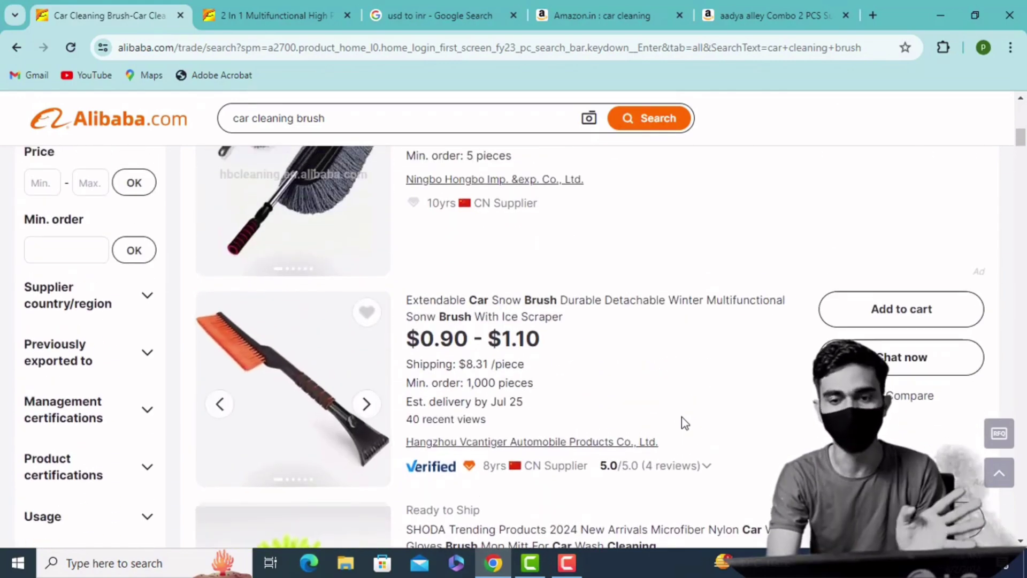
pyautogui.scroll(-10, 682, 422)
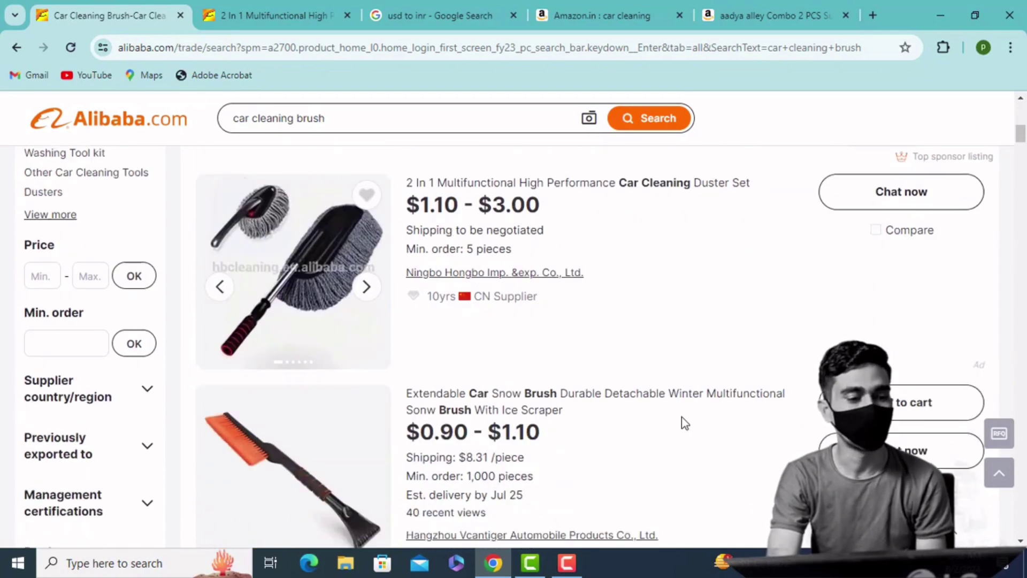
pyautogui.scroll(-15, 682, 416)
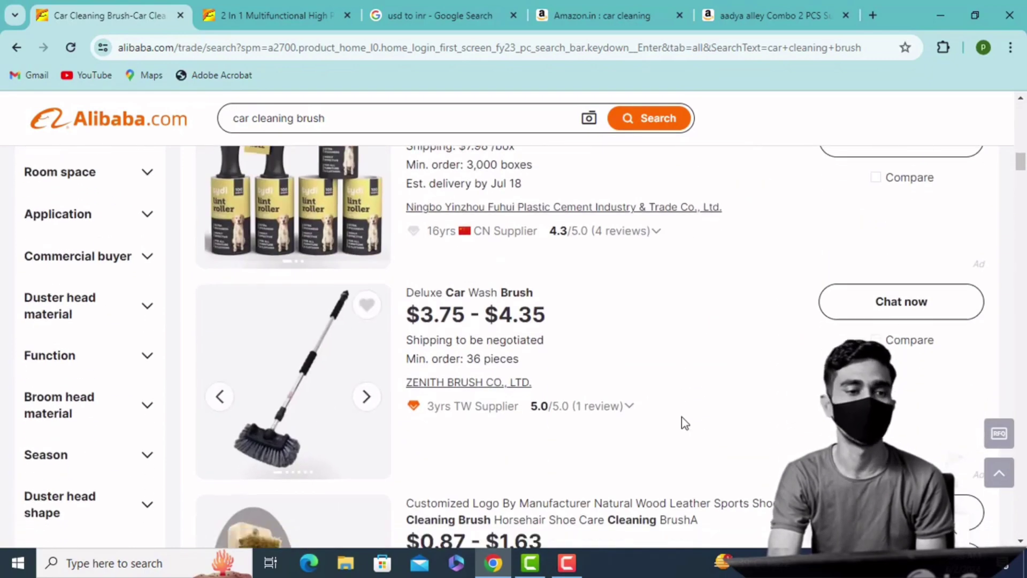
pyautogui.scroll(-11, 682, 420)
pyautogui.scroll(1, 681, 422)
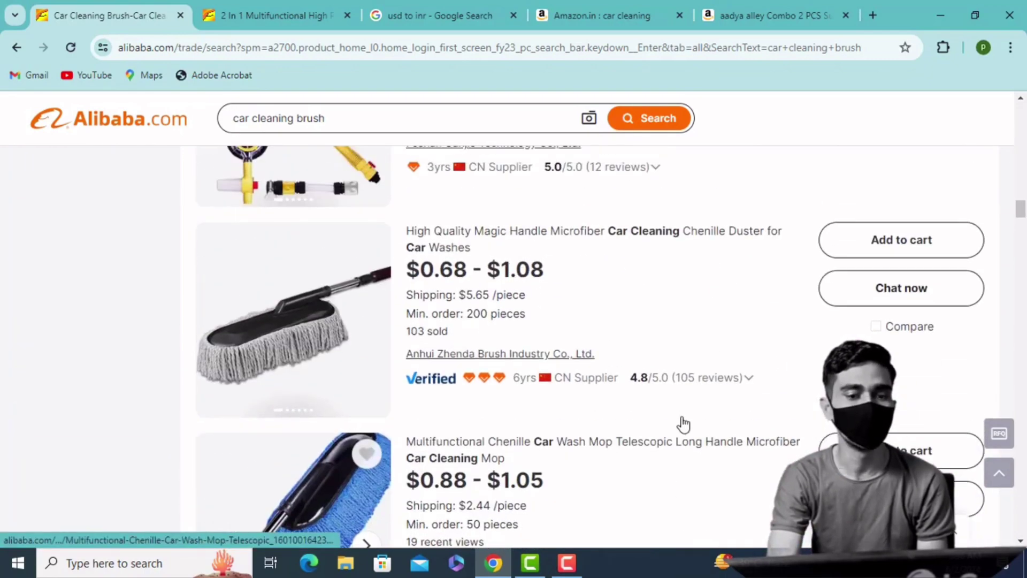
# Step: Examine the store review breakdown and supplier verification for the High Quality Magic Handle Microfiber Car Cleaning Chenille Duster
pyautogui.moveTo(642, 391)
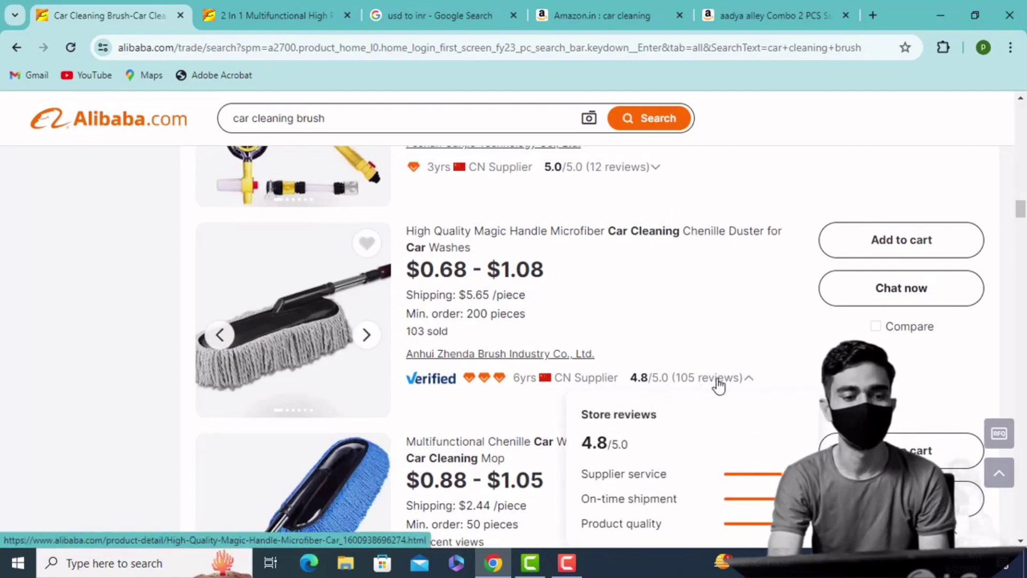
pyautogui.scroll(-1, 718, 384)
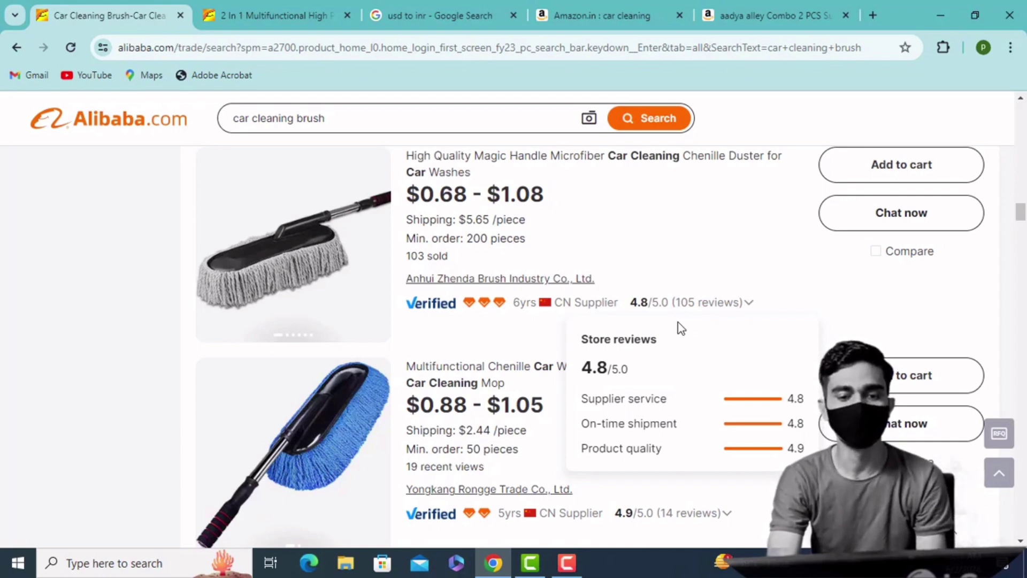
pyautogui.scroll(1, 681, 328)
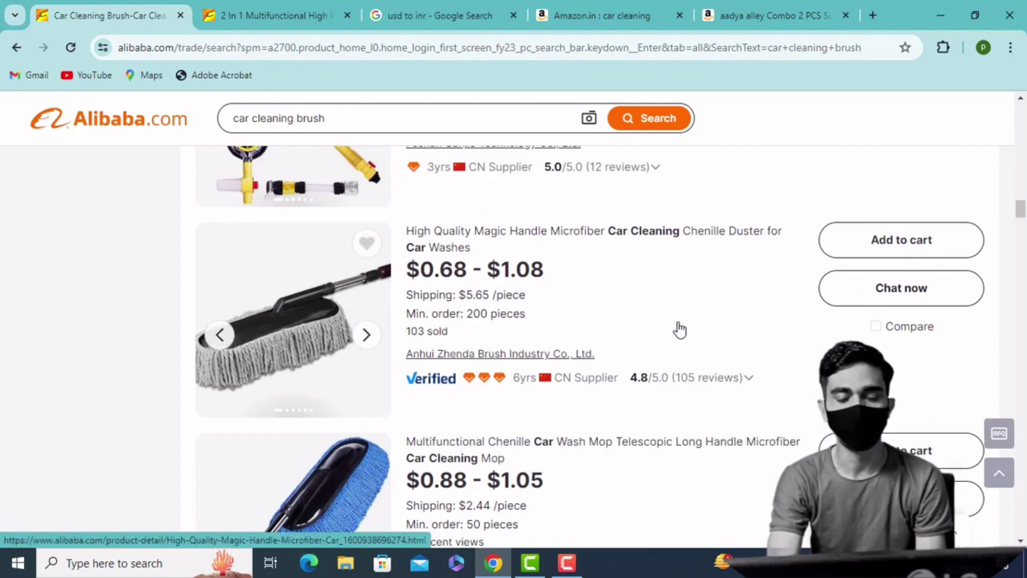
pyautogui.moveTo(497, 385)
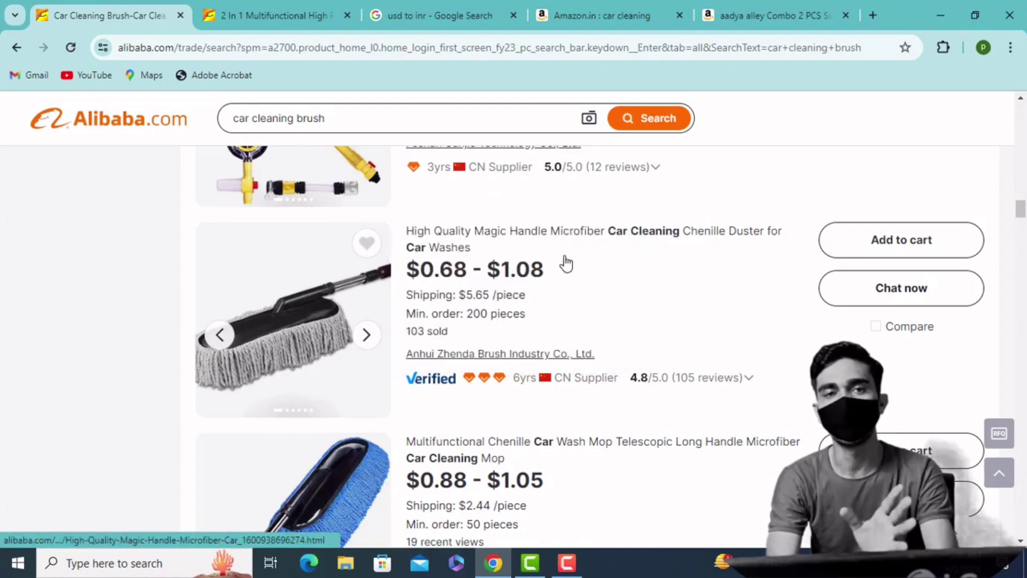
# Step: Open the Magic Handle chenille duster's product page and review its price tiers, variations, shipping and buyer protections
pyautogui.click(554, 240)
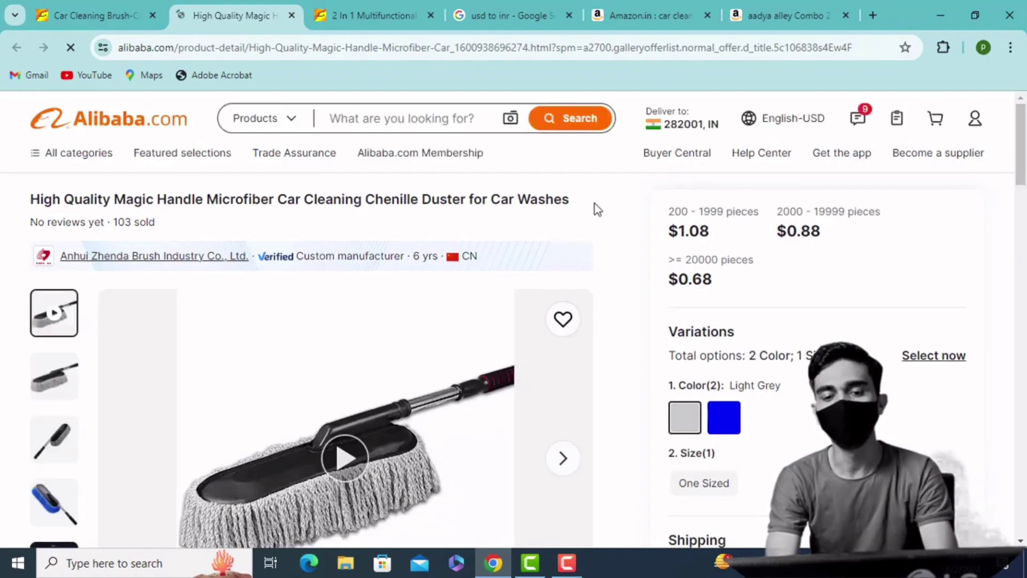
pyautogui.scroll(-3, 583, 214)
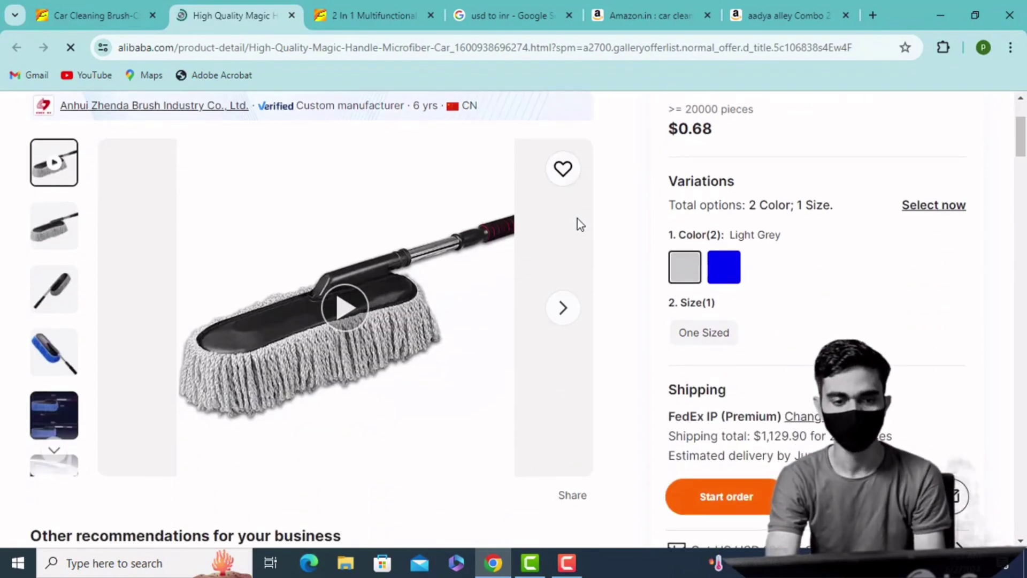
pyautogui.scroll(-3, 578, 222)
pyautogui.scroll(-4, 578, 222)
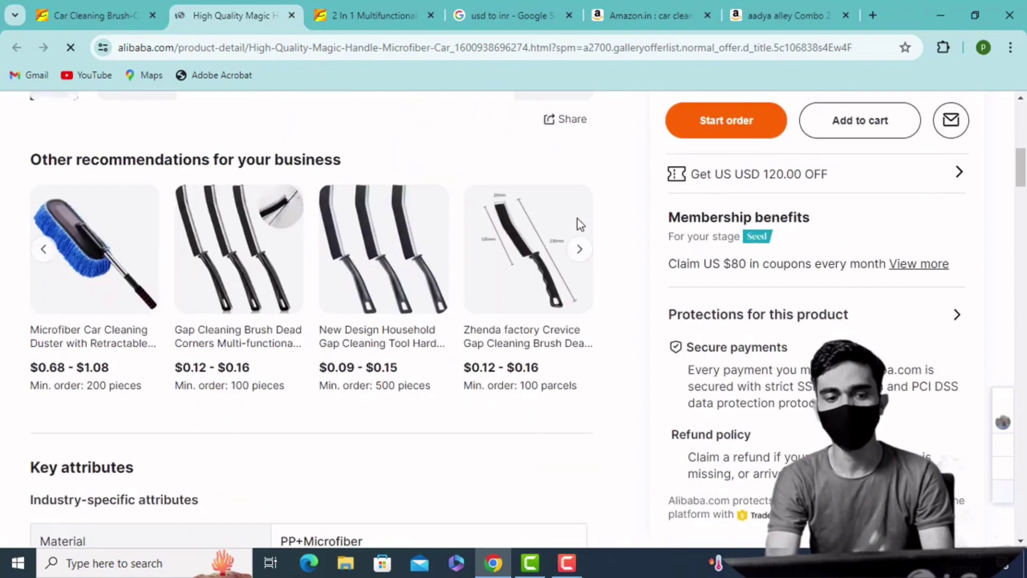
pyautogui.scroll(10, 577, 218)
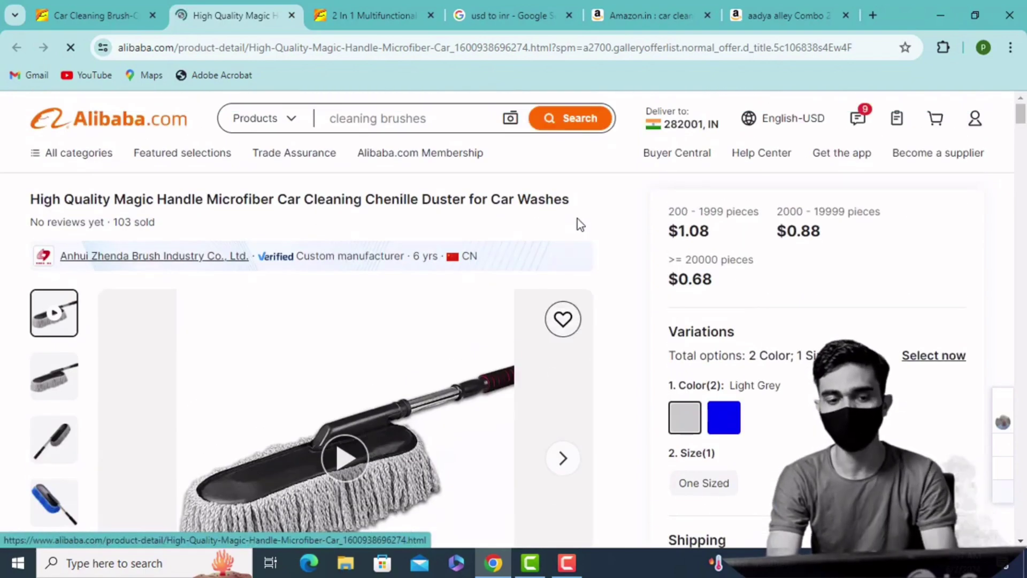
# Step: Switch to the 2 In 1 Multifunctional duster set page and highlight the introductory paragraph of its supplier inquiry
pyautogui.click(356, 15)
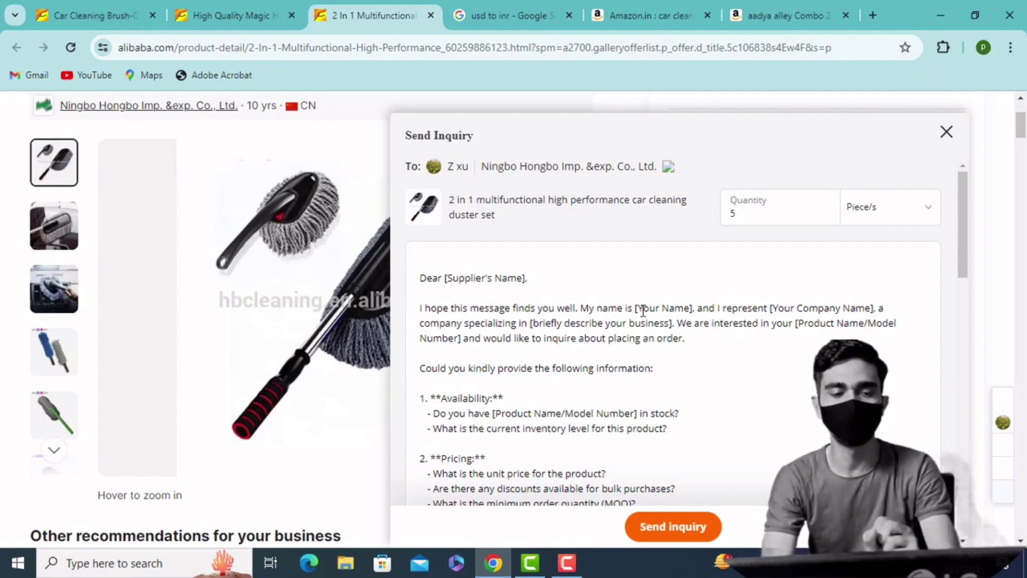
pyautogui.hotkey('ctrl', 'a')
pyautogui.click(659, 309)
pyautogui.tripleClick(660, 309)
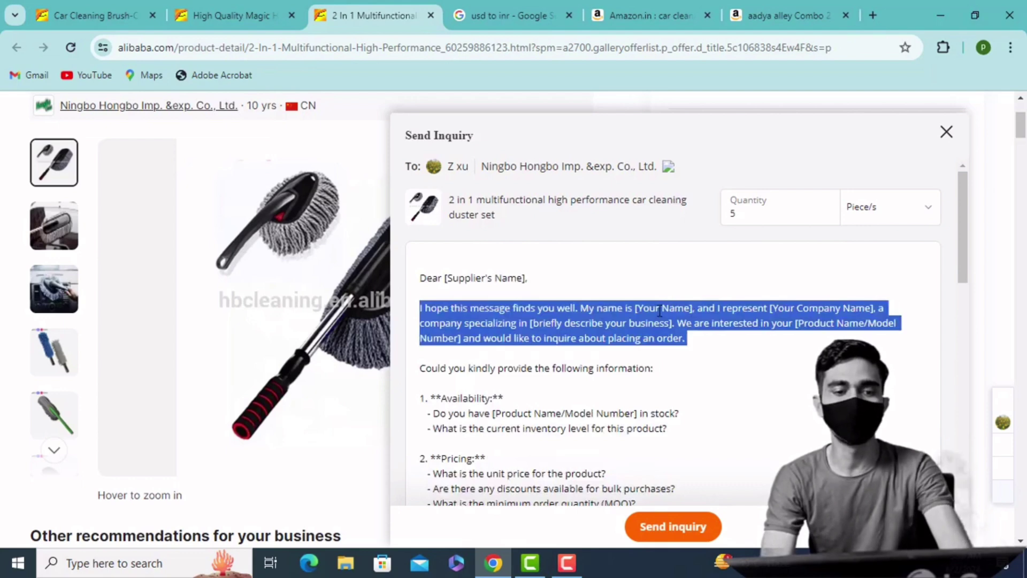
pyautogui.click(657, 309)
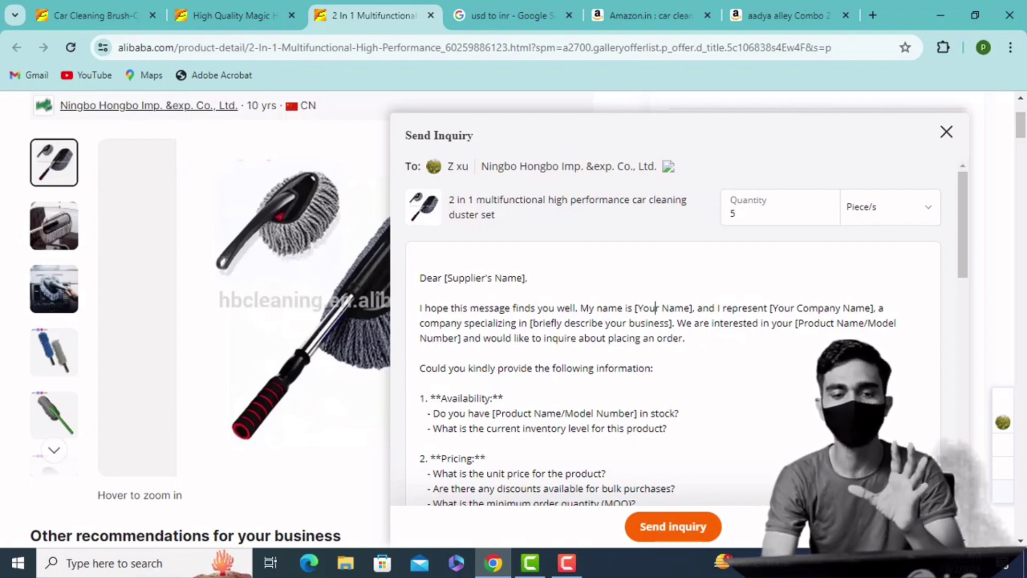
# Step: Read the inquiry's questions on availability, pricing, shipping and payment terms
pyautogui.scroll(-1, 809, 367)
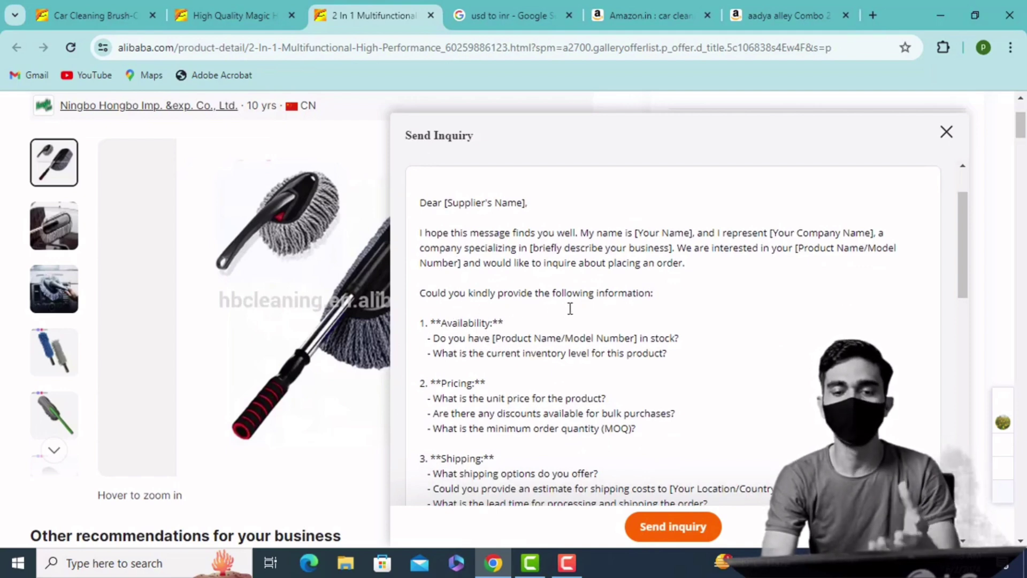
pyautogui.scroll(-1, 604, 307)
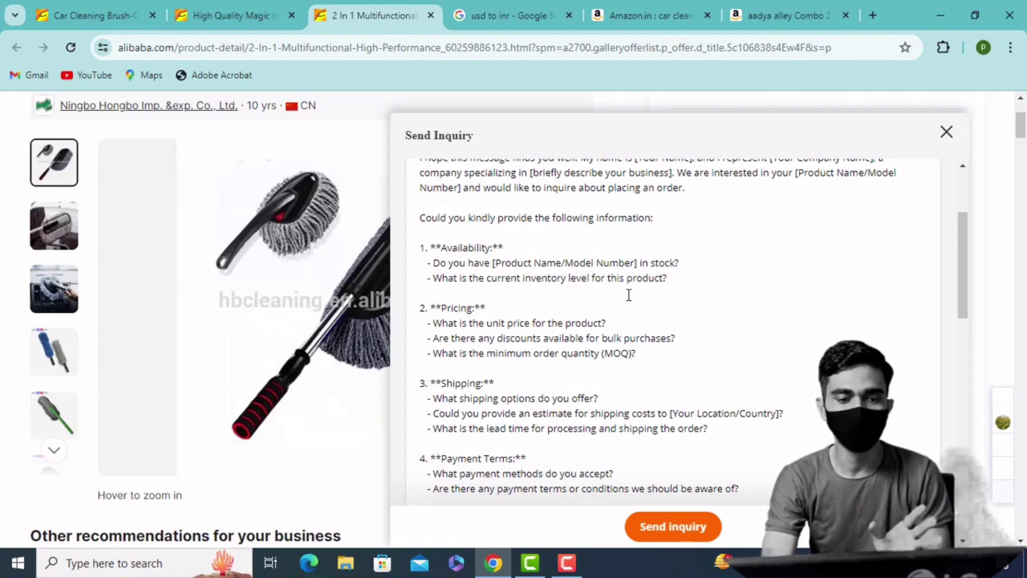
pyautogui.scroll(-1, 628, 294)
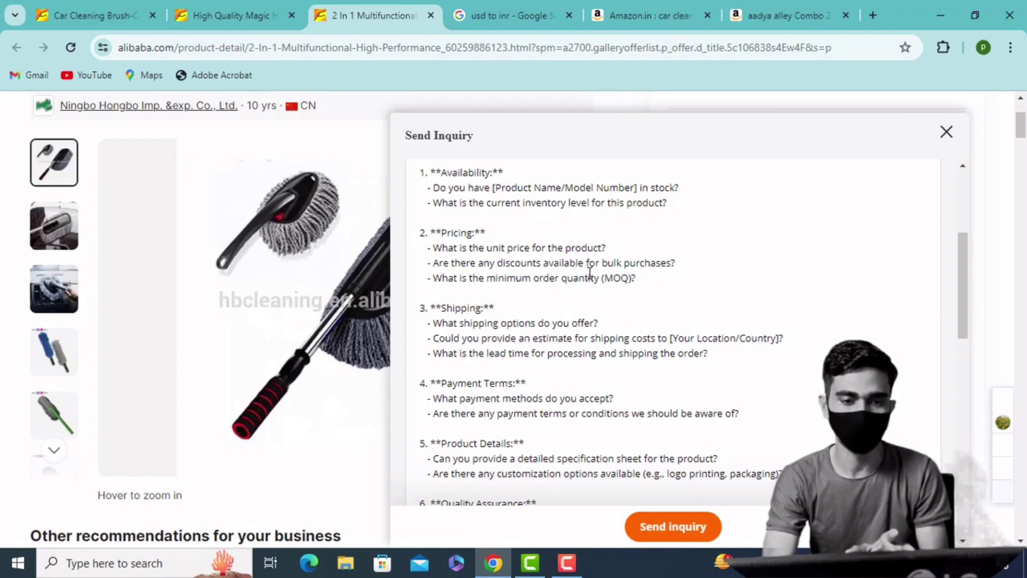
pyautogui.scroll(-1, 547, 295)
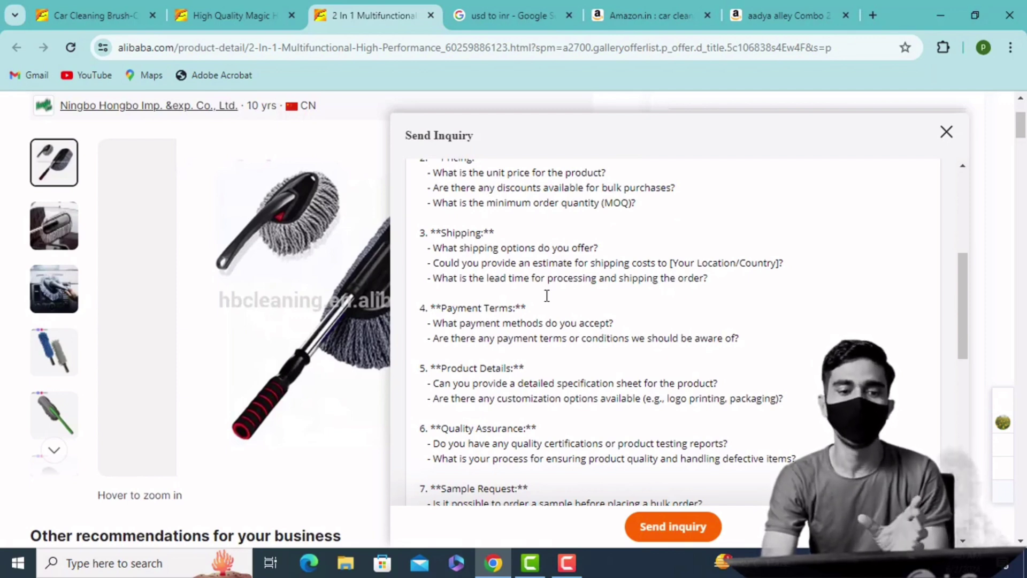
pyautogui.scroll(-1, 546, 296)
pyautogui.scroll(1, 546, 296)
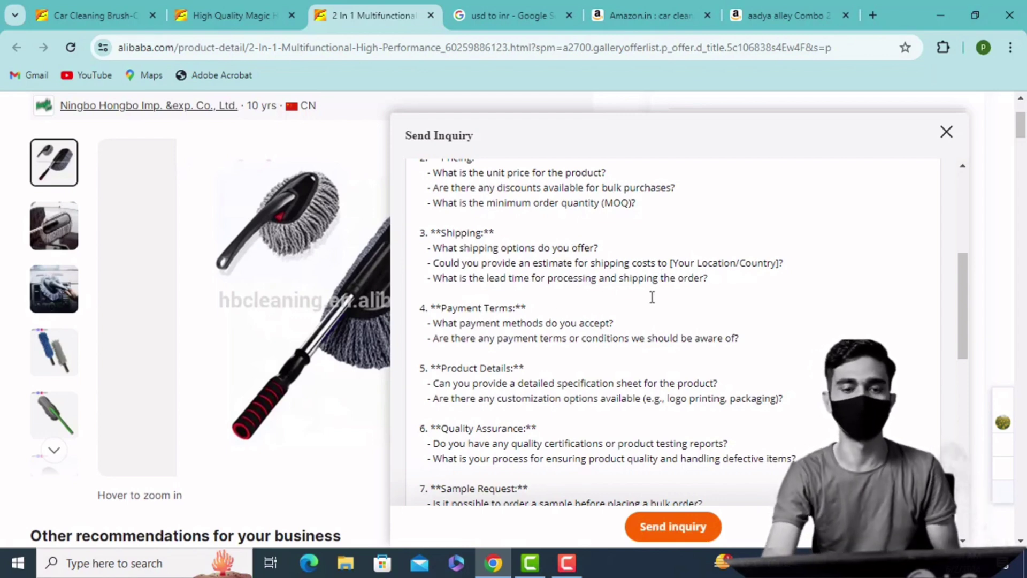
pyautogui.scroll(-2, 455, 264)
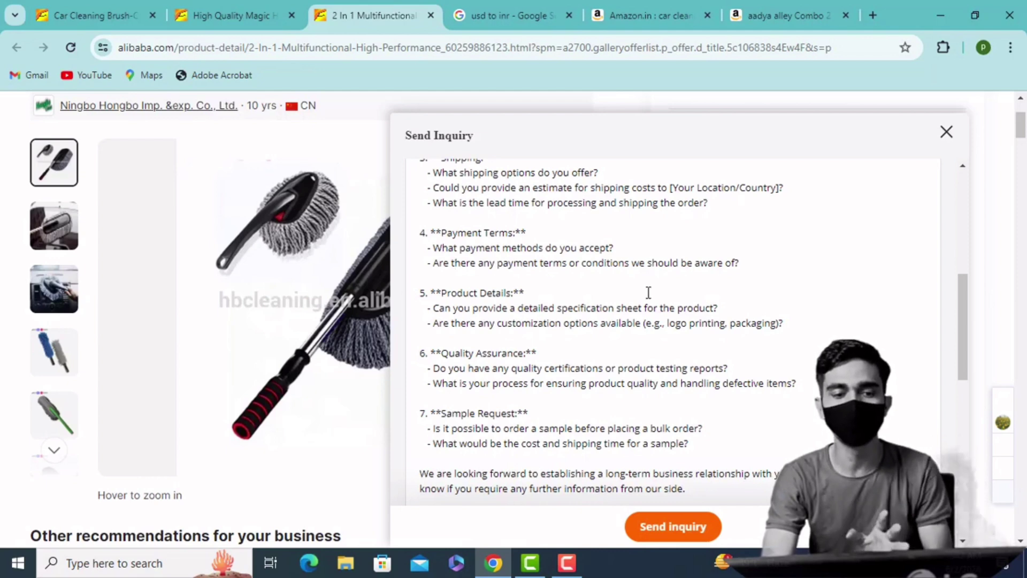
pyautogui.scroll(-2, 648, 292)
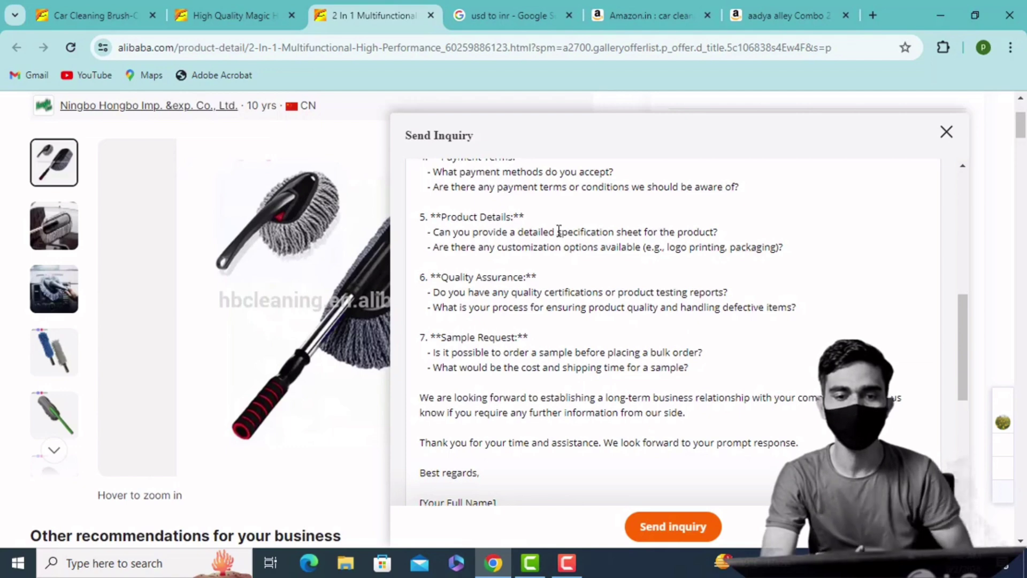
# Step: Review the inquiry's product details, quality assurance and sample request questions, plus the closing signature placeholders
pyautogui.scroll(-3, 557, 229)
pyautogui.scroll(3, 557, 229)
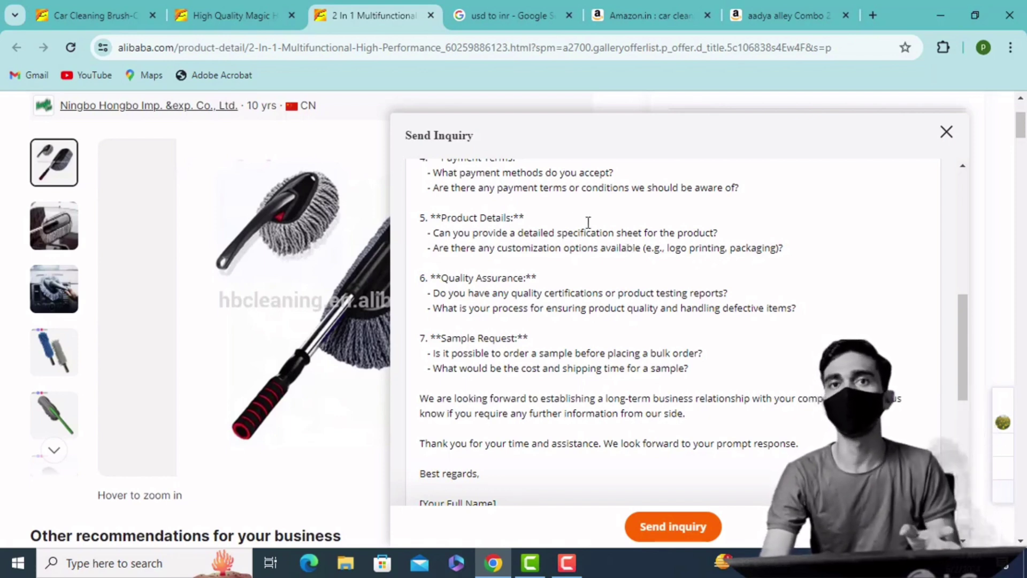
pyautogui.scroll(-2, 571, 221)
pyautogui.scroll(2, 571, 222)
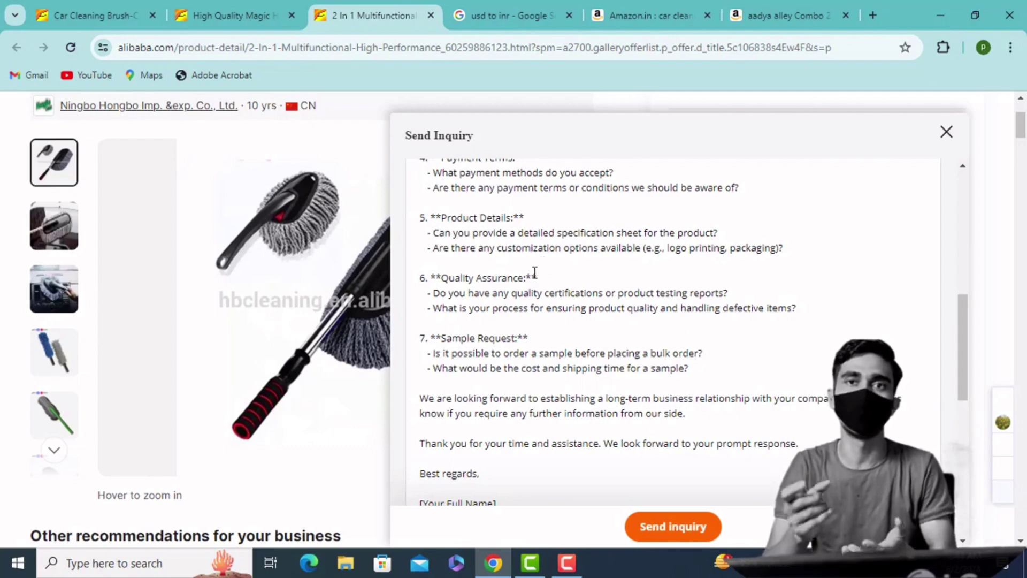
pyautogui.scroll(-2, 535, 267)
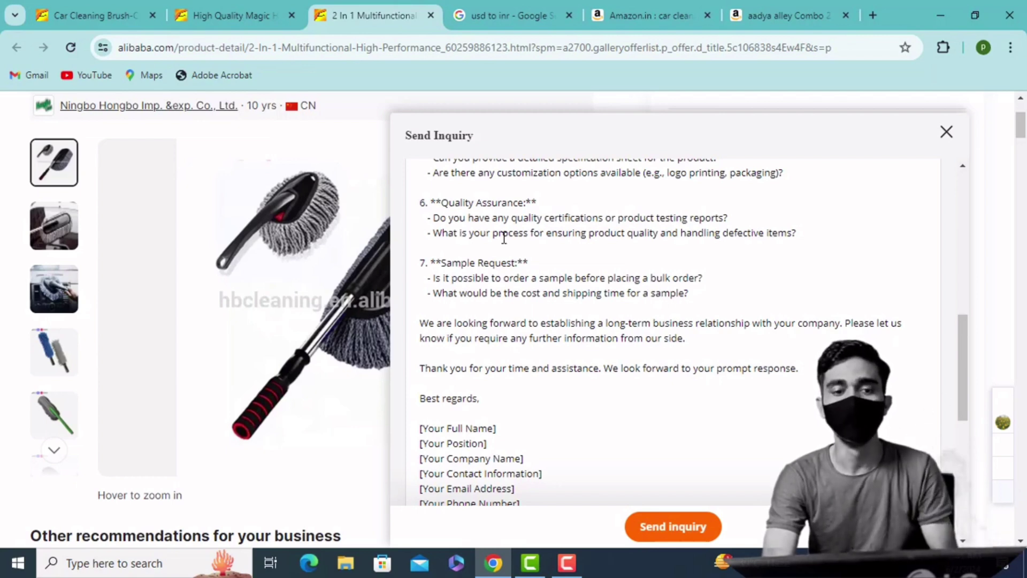
pyautogui.scroll(-3, 504, 237)
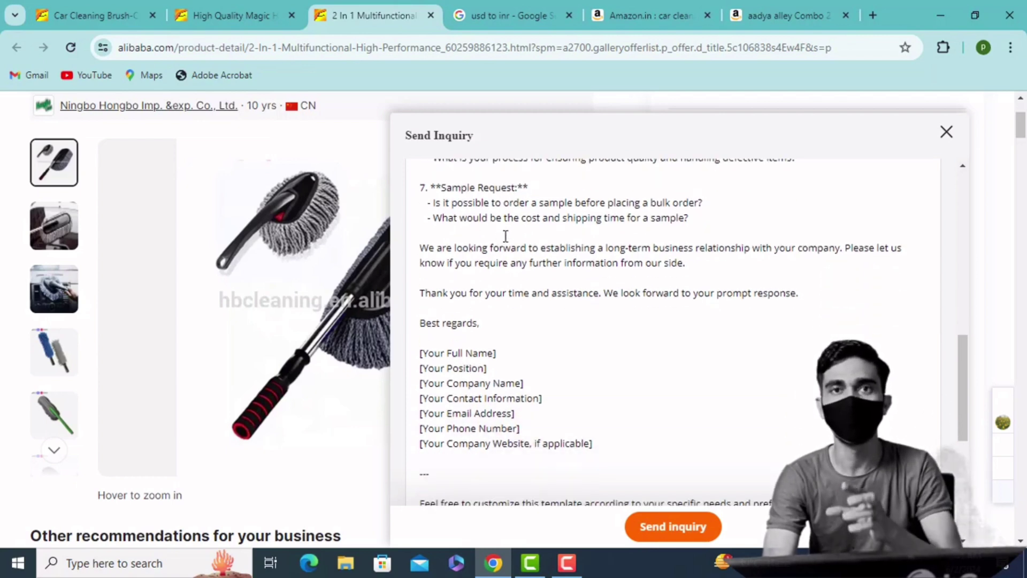
pyautogui.scroll(3, 505, 236)
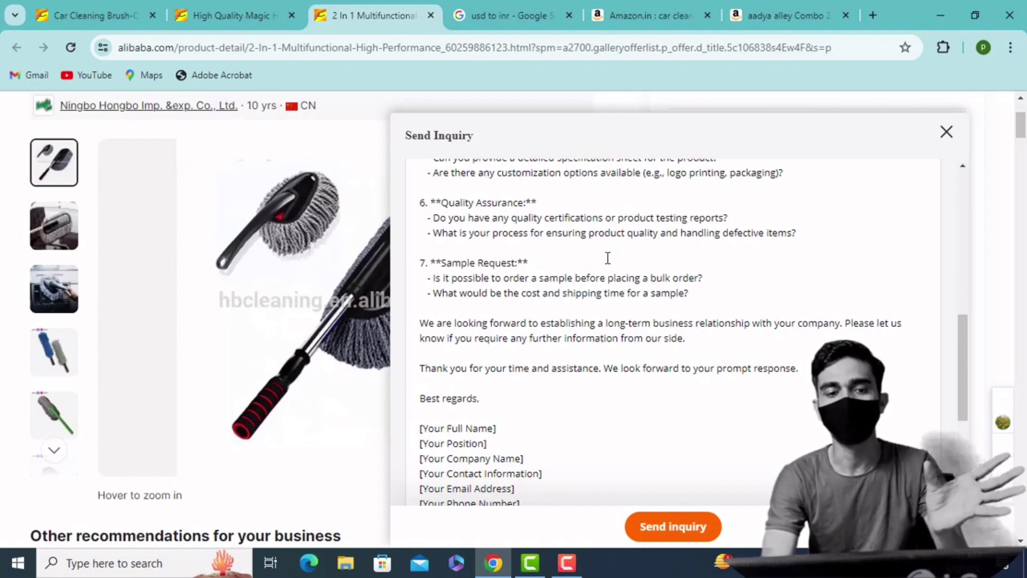
pyautogui.scroll(-1, 585, 299)
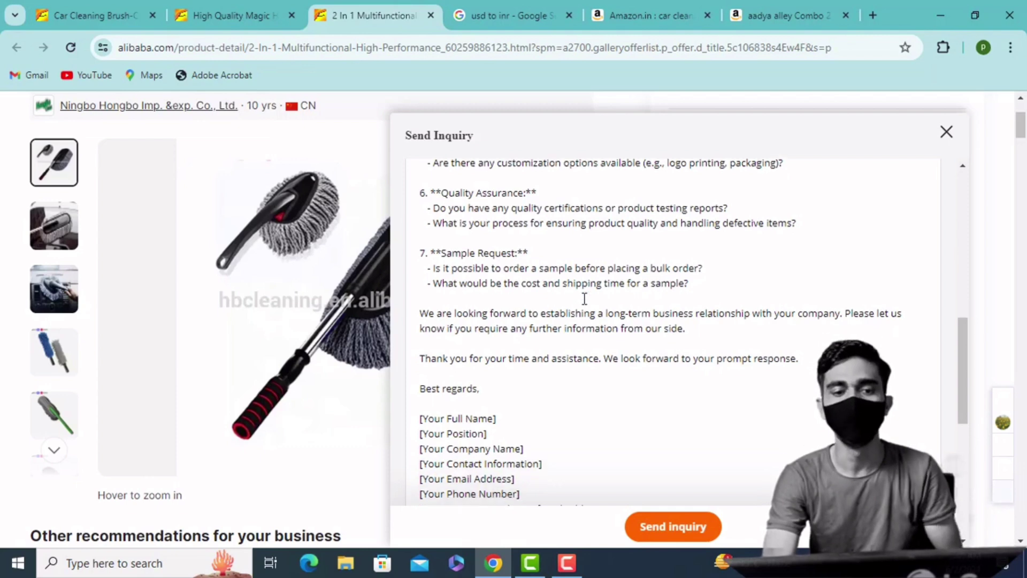
pyautogui.scroll(-2, 585, 299)
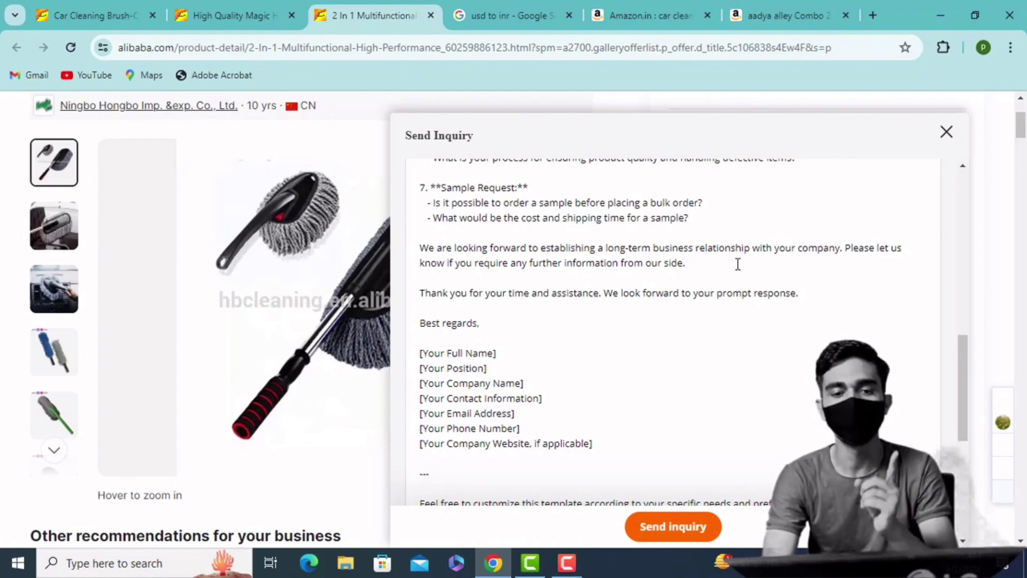
# Step: Read the inquiry's closing lines and return to the Magic Handle chenille duster page to review its shipping, recommendations and product protections
pyautogui.scroll(-2, 712, 280)
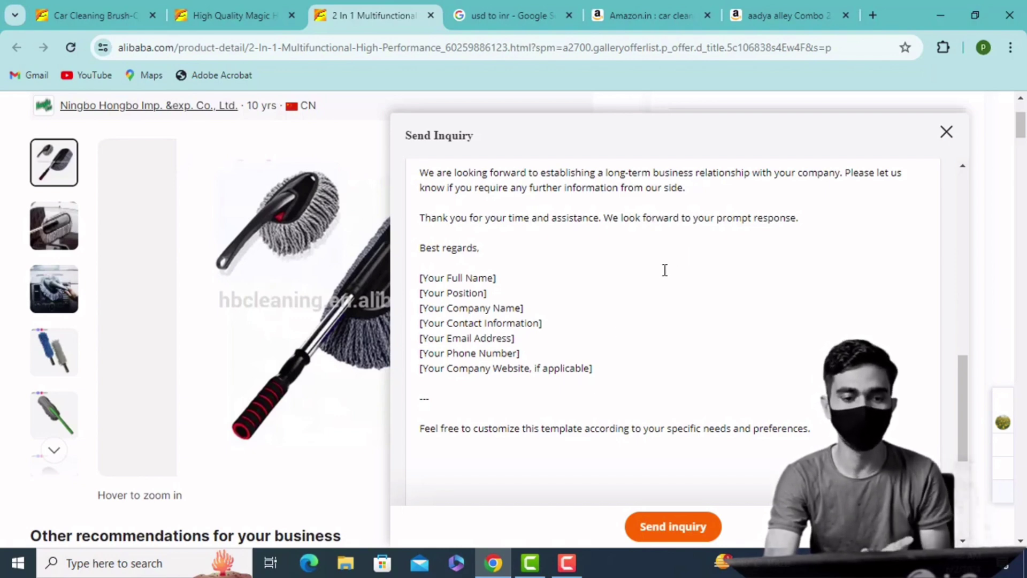
pyautogui.click(248, 12)
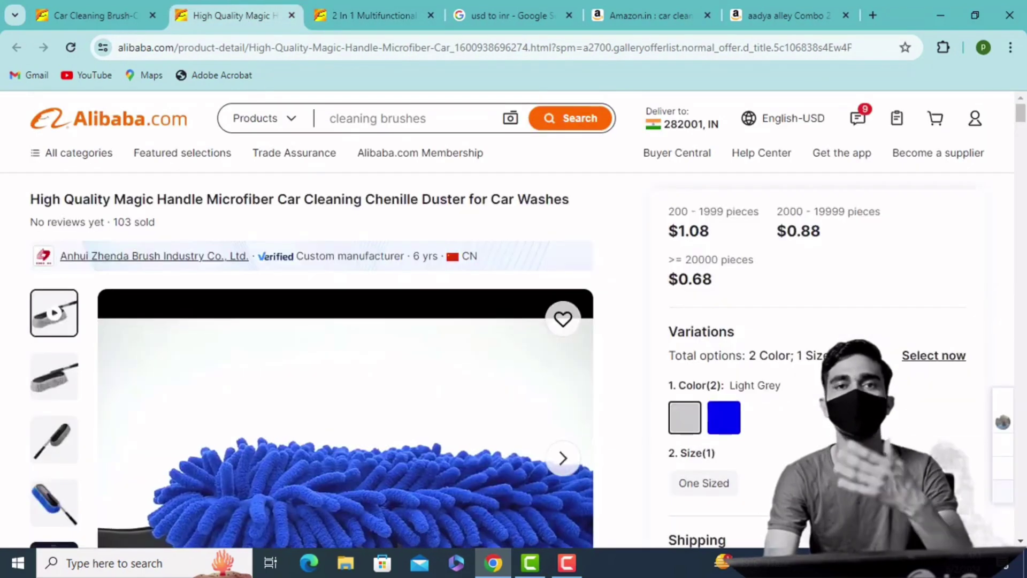
pyautogui.scroll(-1, 913, 389)
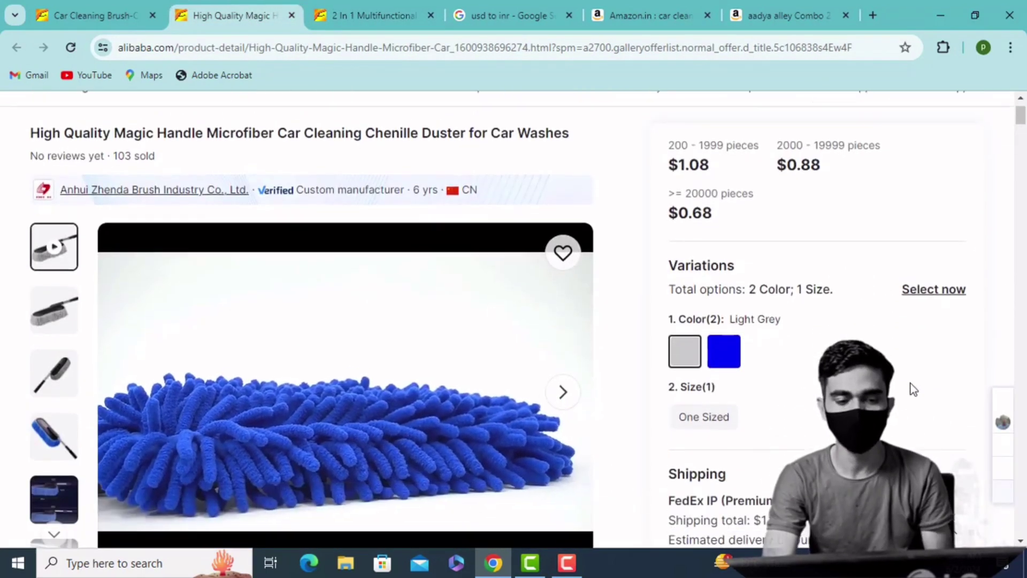
pyautogui.scroll(-3, 913, 389)
pyautogui.scroll(-5, 910, 383)
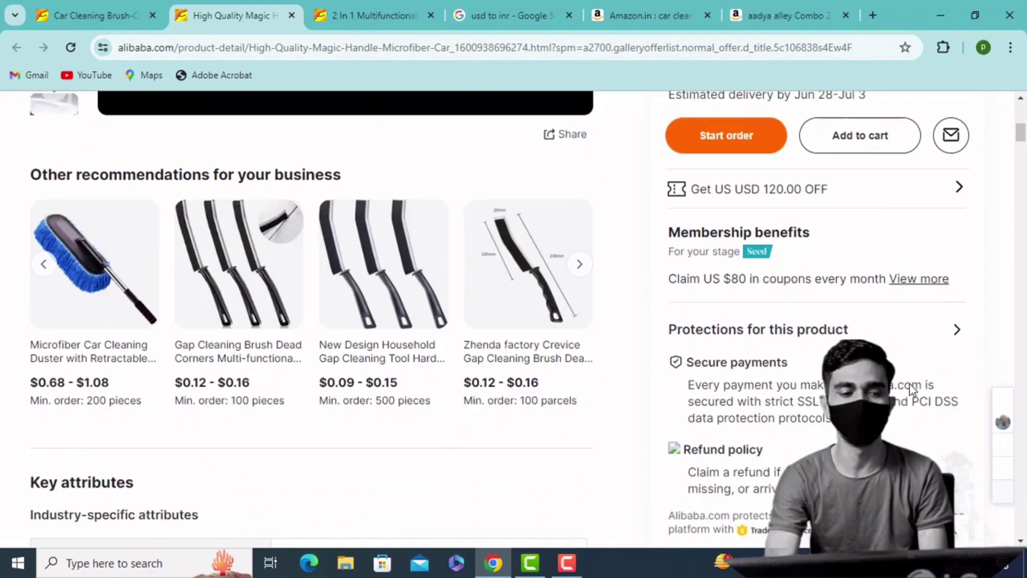
pyautogui.scroll(6, 910, 383)
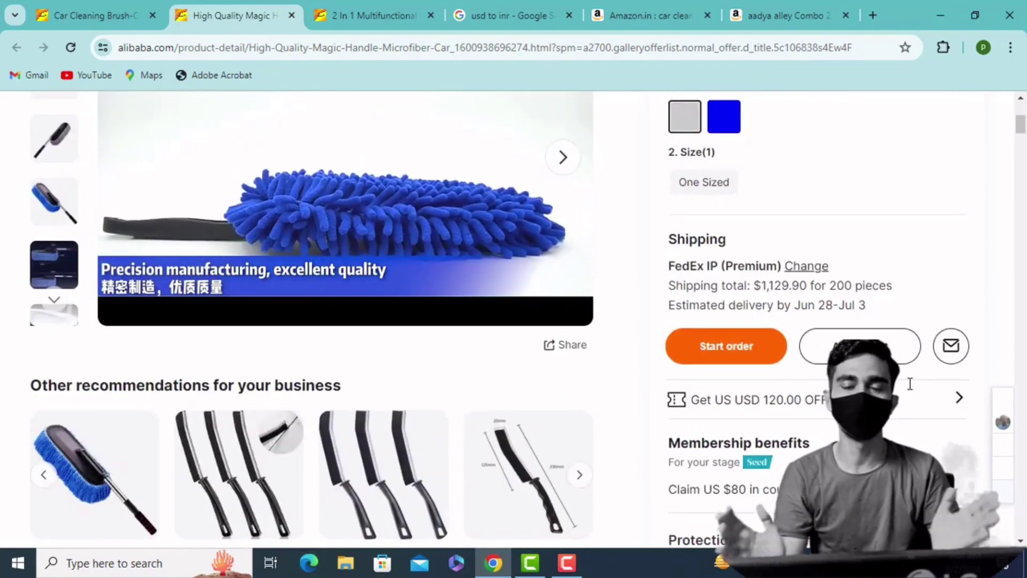
pyautogui.scroll(-12, 909, 384)
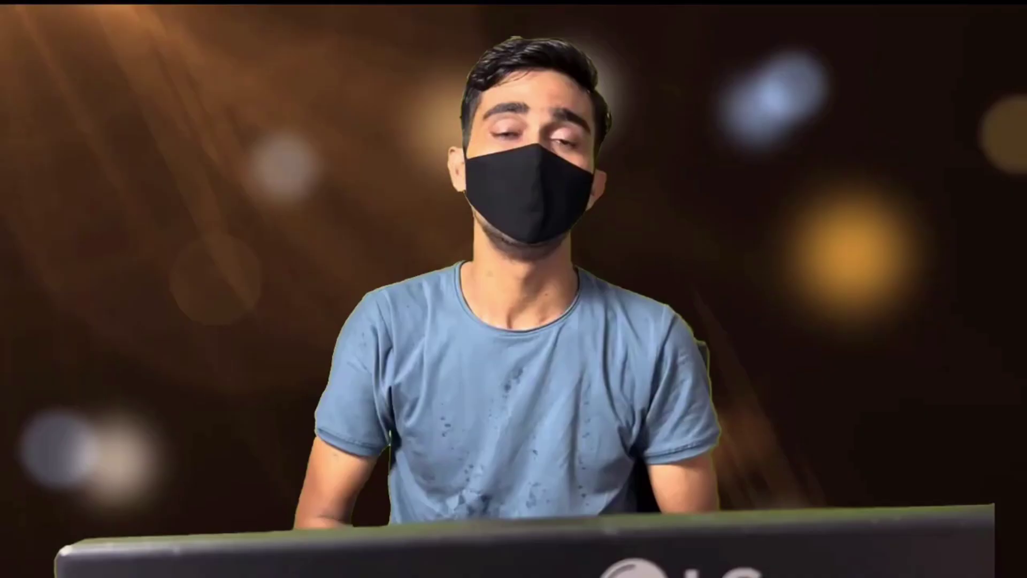